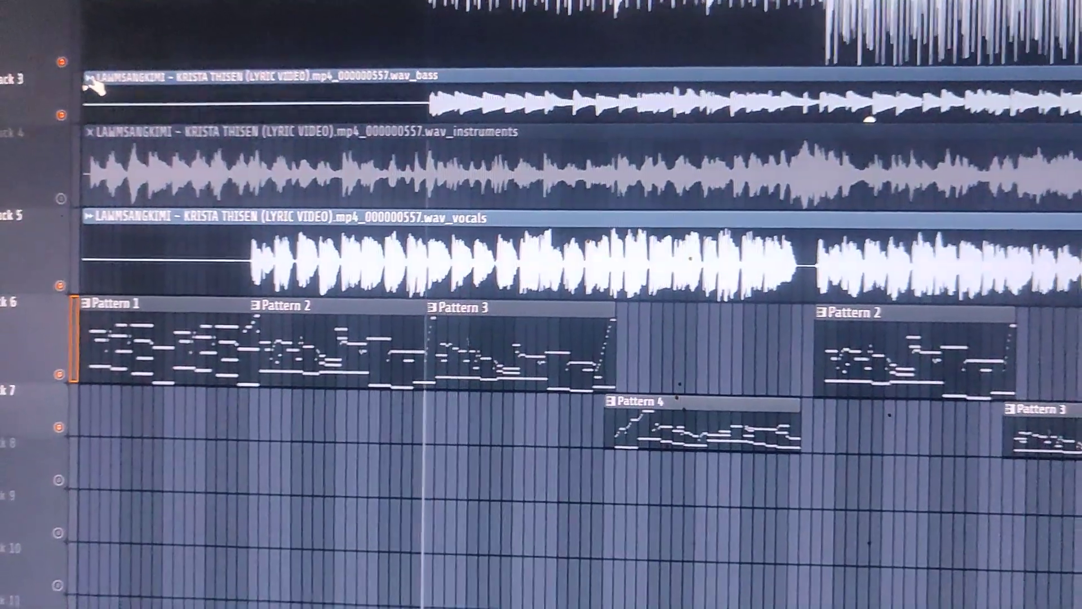
Step: Pitch-correct the bass stem clip from its right-click menu
{"action": "right_click", "coordinate": [93, 78]}
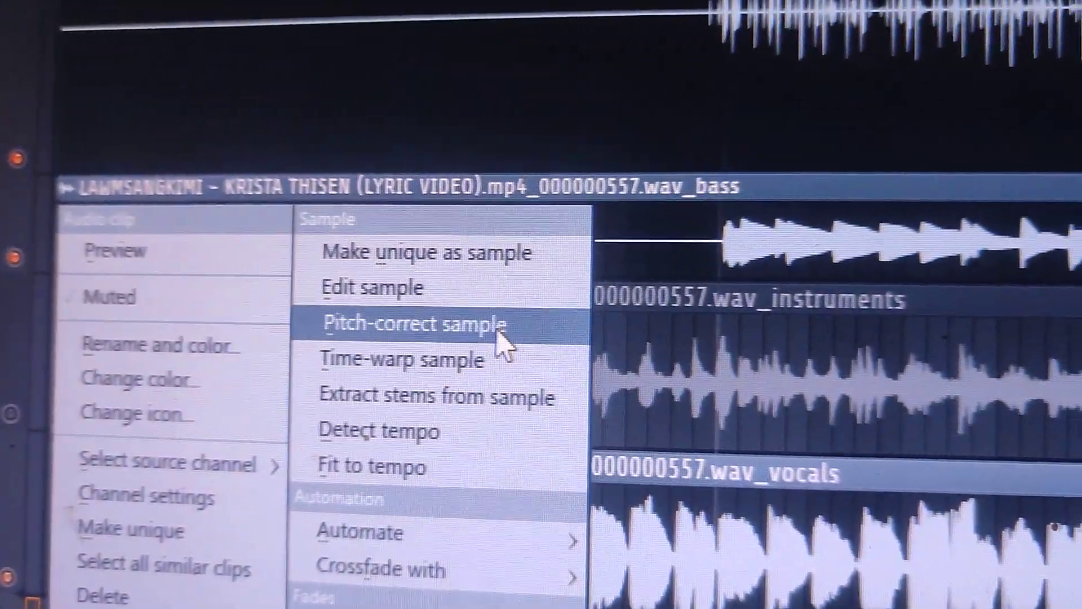
{"action": "left_click", "coordinate": [511, 288]}
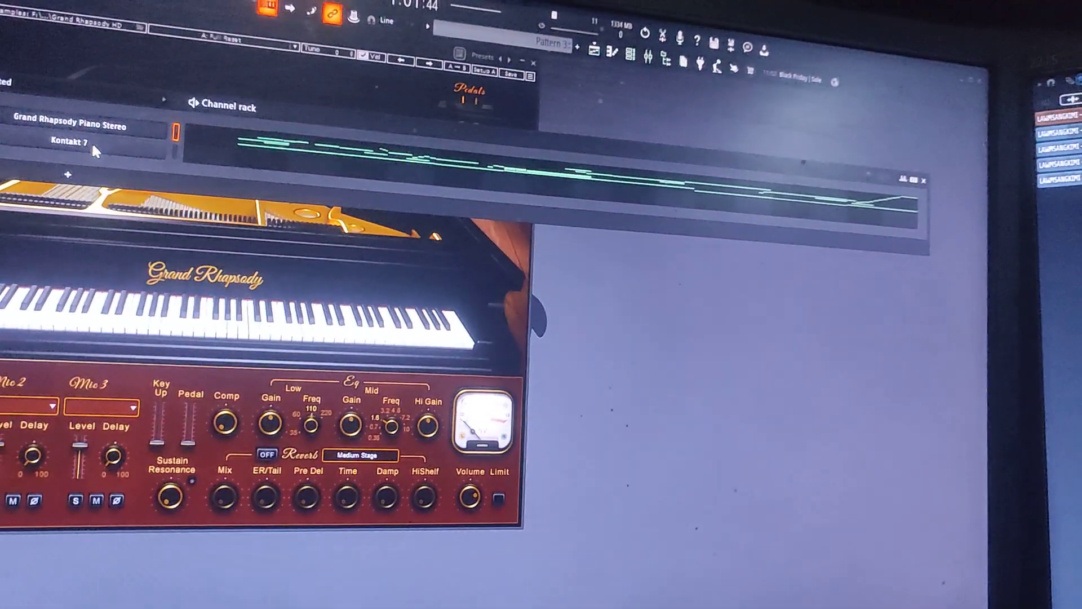
Step: Open the Kontakt 7 instrument window from the Channel rack
{"action": "left_click", "coordinate": [92, 141]}
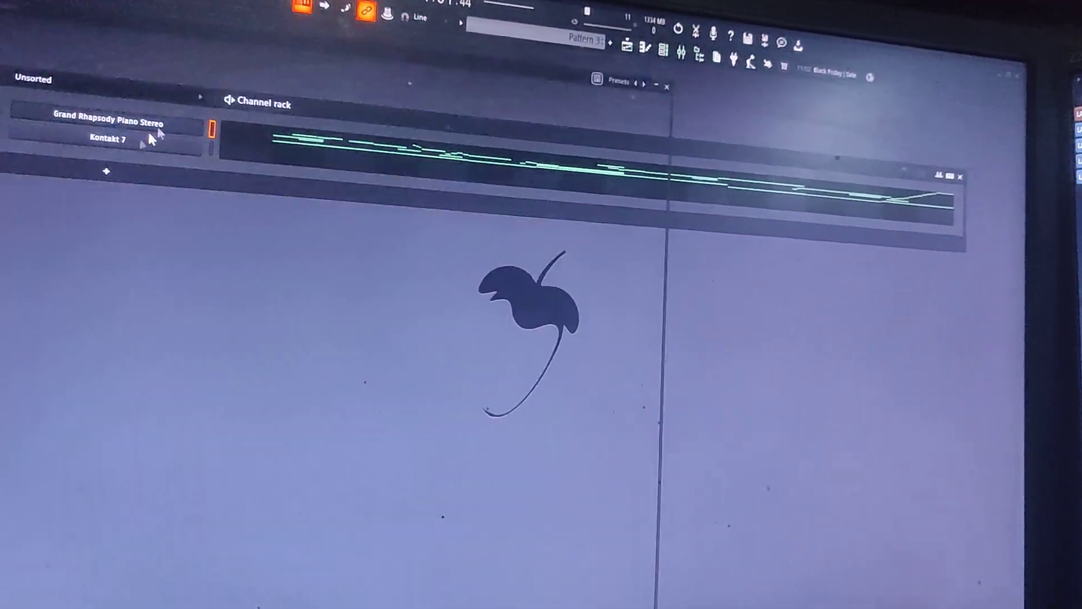
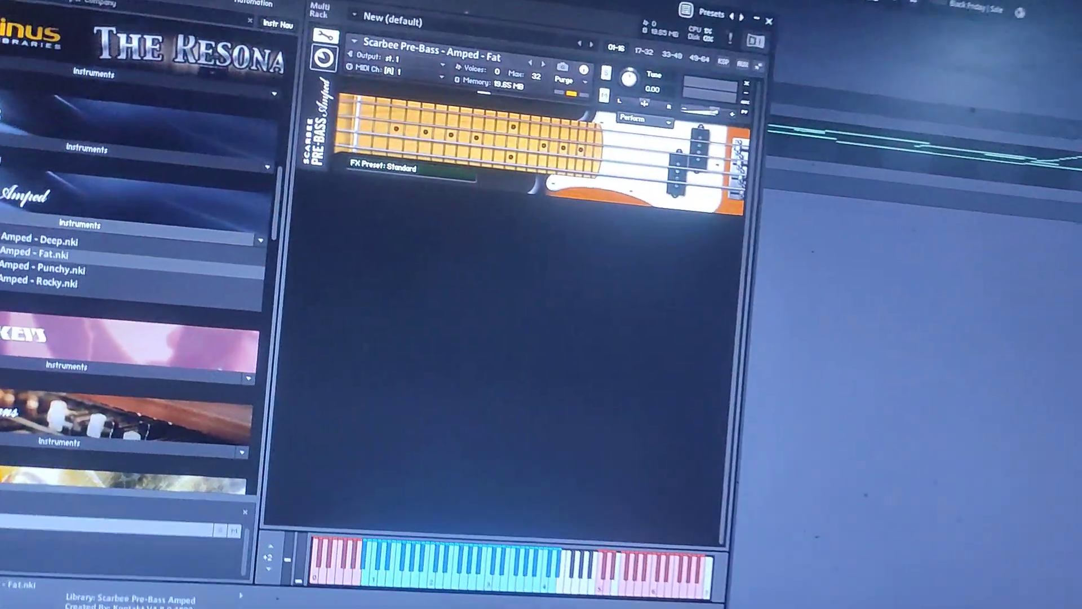
Step: Switch the Scarbee Pre-Bass Amped controls to the EQ page and cut Middle to -15.0
{"action": "left_click", "coordinate": [645, 119]}
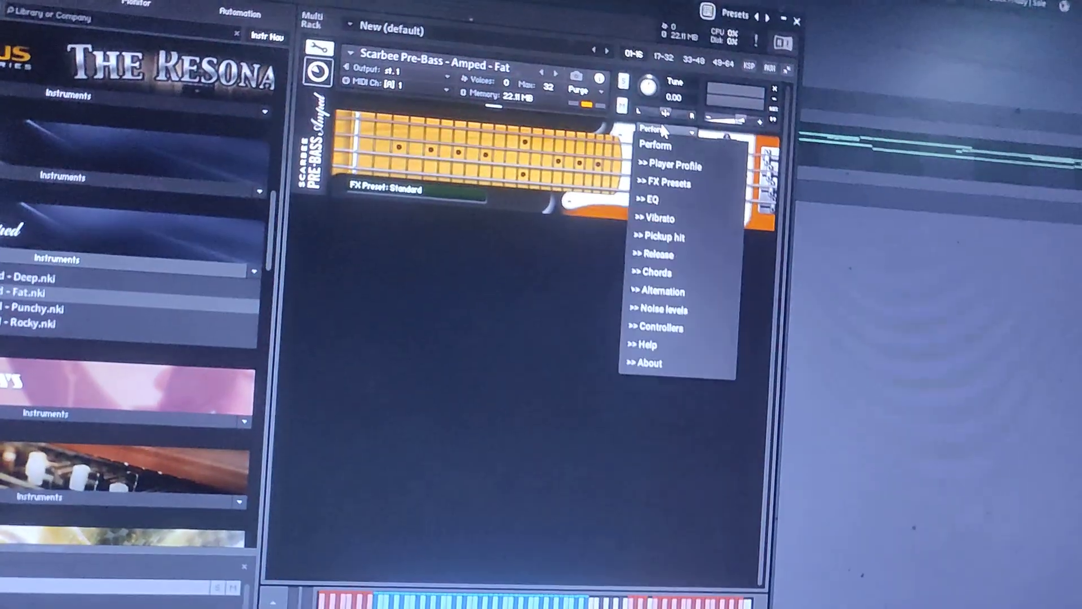
{"action": "left_click", "coordinate": [640, 183]}
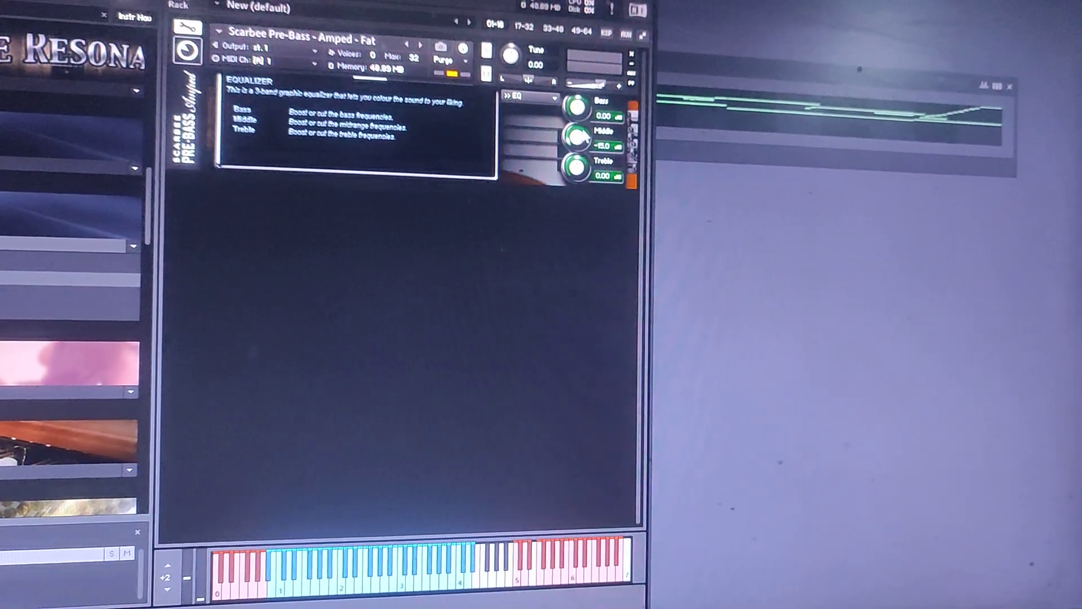
{"action": "left_click_drag", "start_coordinate": [580, 136], "coordinate": [589, 123]}
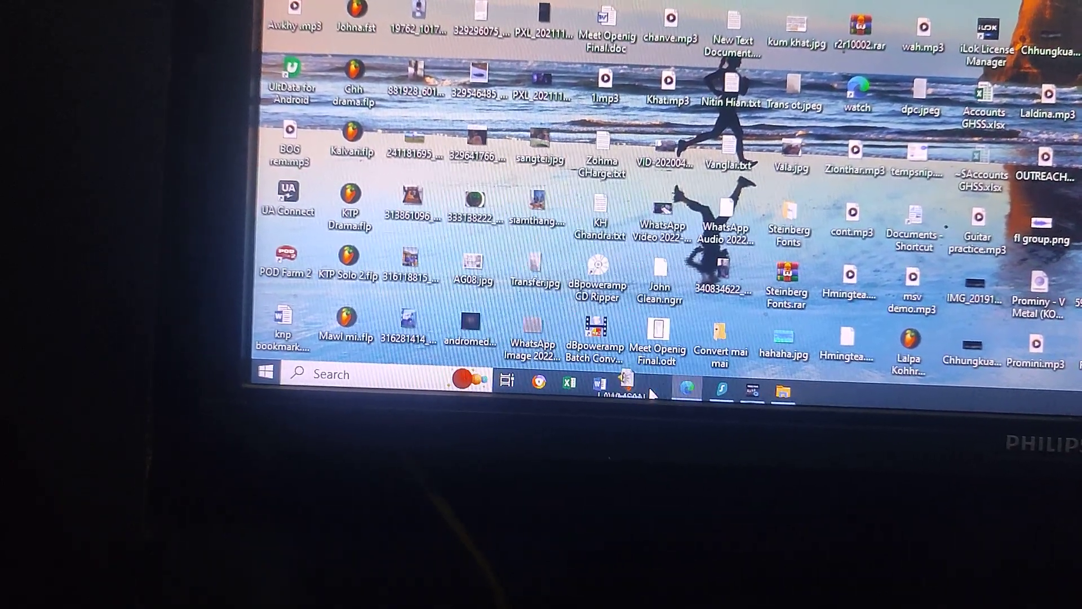
Step: Restore the FL Studio window with the Pana 3 project from the taskbar
{"action": "left_click", "coordinate": [635, 386]}
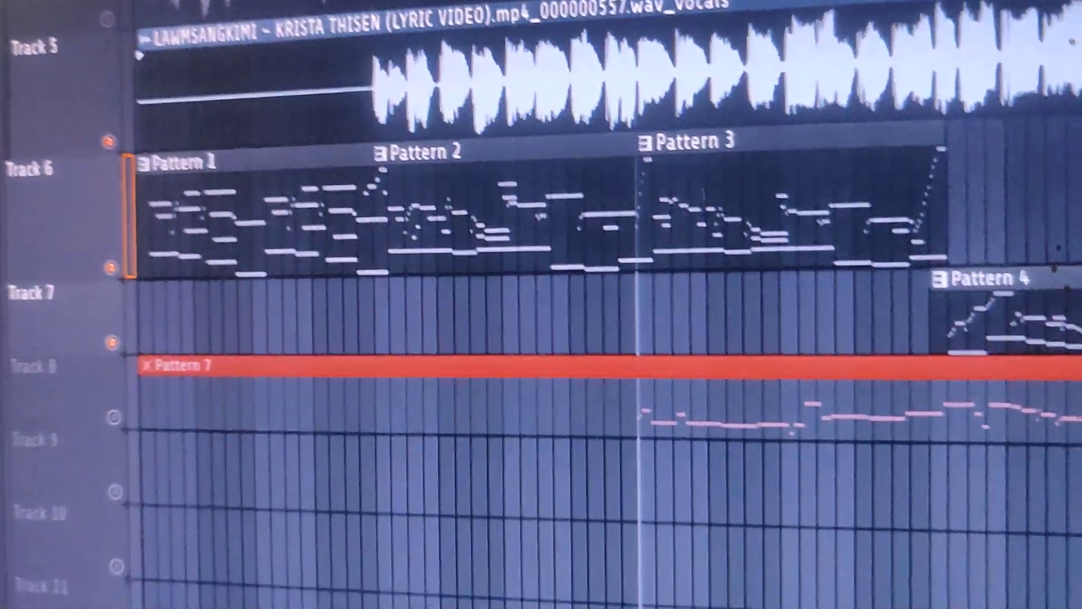
{"action": "scroll", "coordinate": [760, 246], "scroll_direction": "up", "scroll_amount": 3}
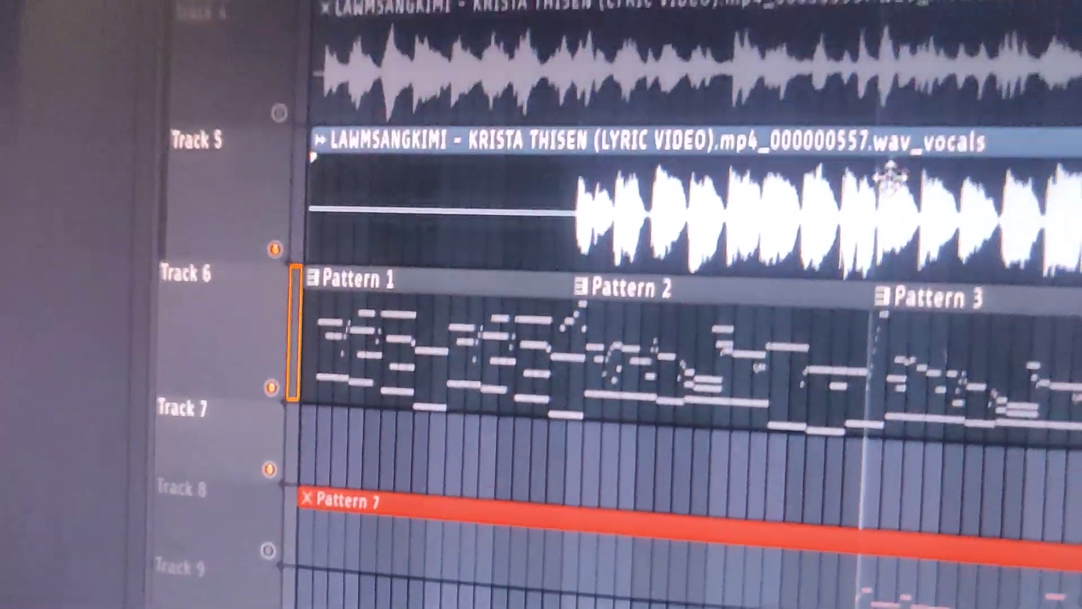
{"action": "scroll", "coordinate": [761, 245], "scroll_direction": "down", "scroll_amount": 4}
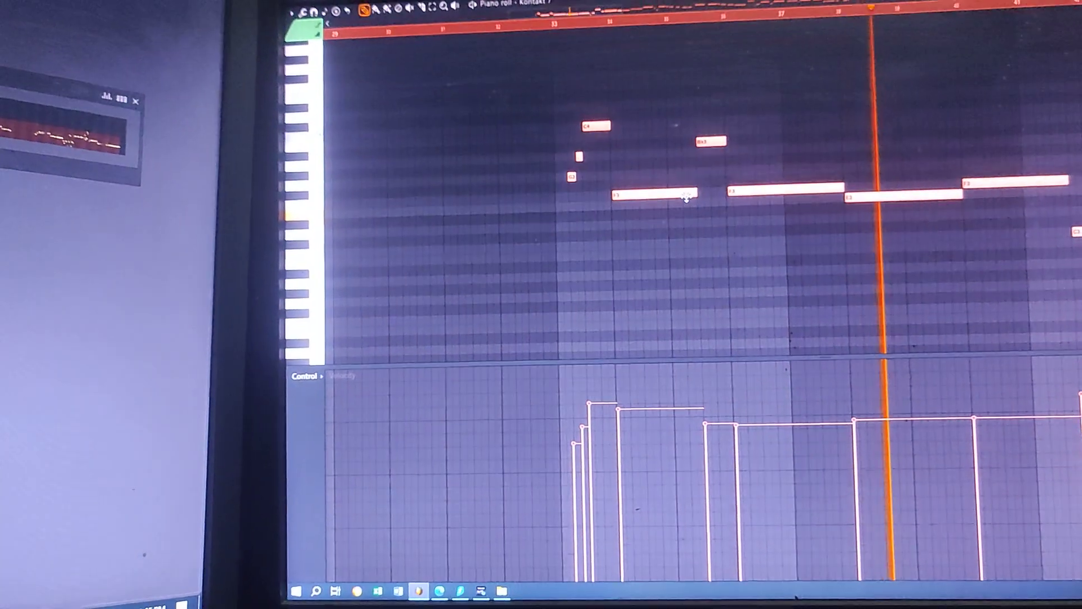
{"action": "scroll", "coordinate": [658, 73], "scroll_direction": "up", "scroll_amount": 3}
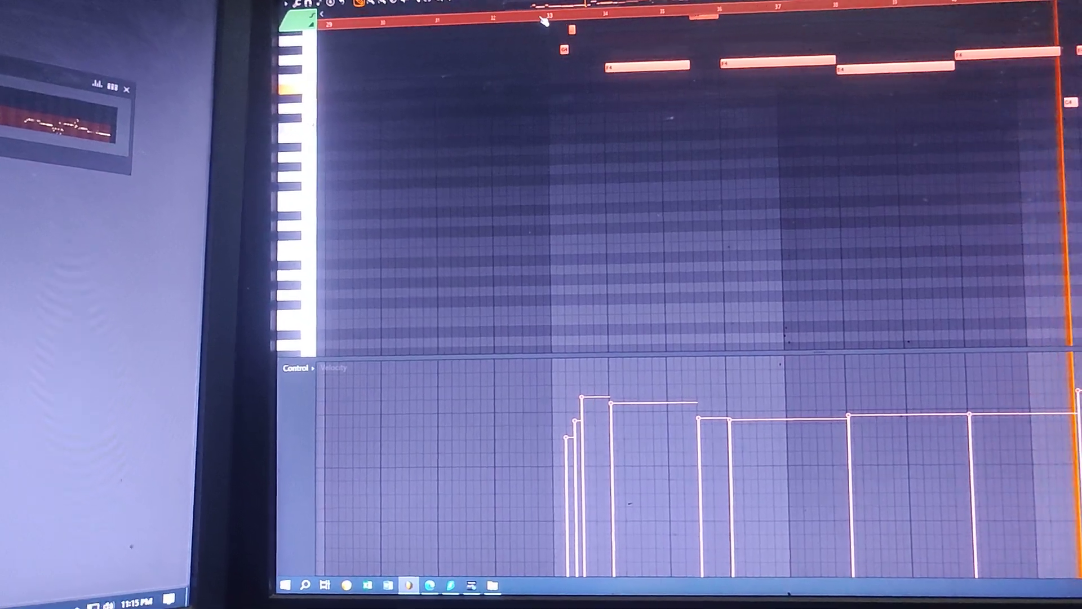
{"action": "left_click", "coordinate": [546, 21]}
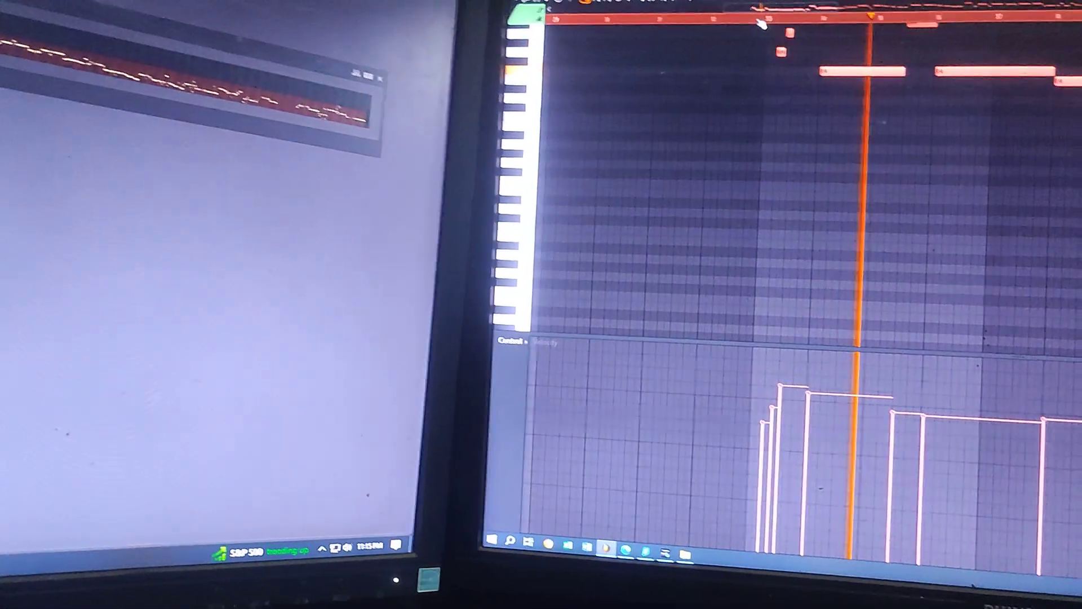
{"action": "key", "text": "alt+q"}
{"action": "key", "text": "Return"}
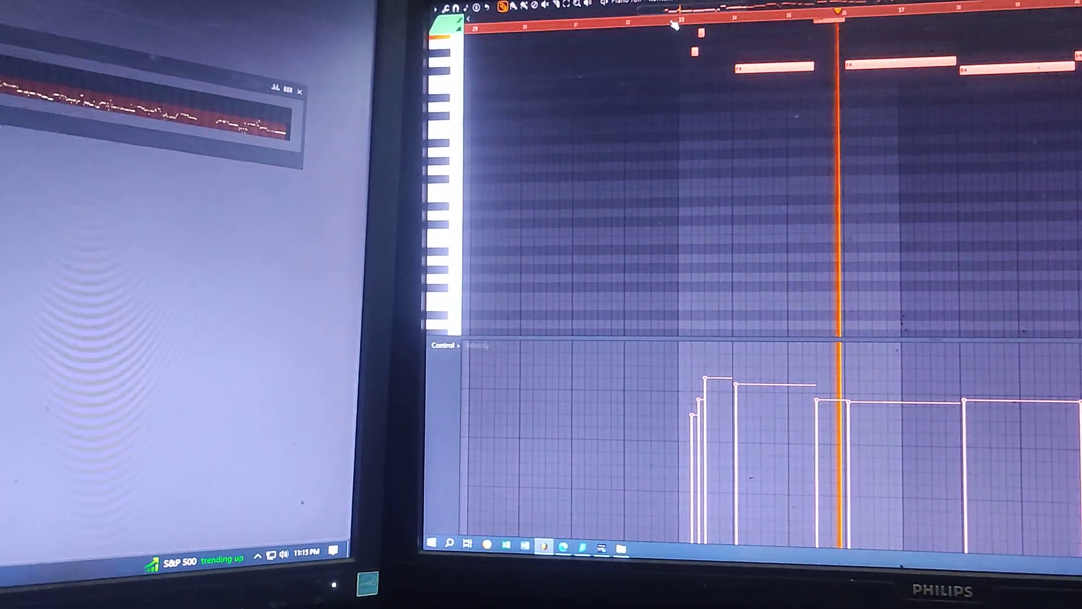